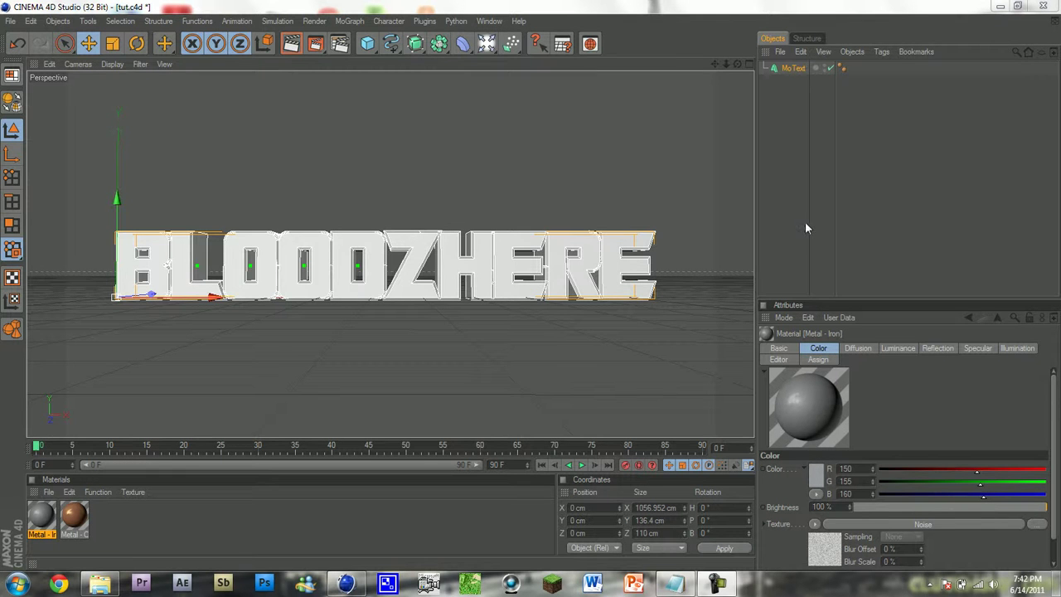
Step: Select the MoText object to show its 'Bloodzhere' text and 200 cm height settings
click(781, 70)
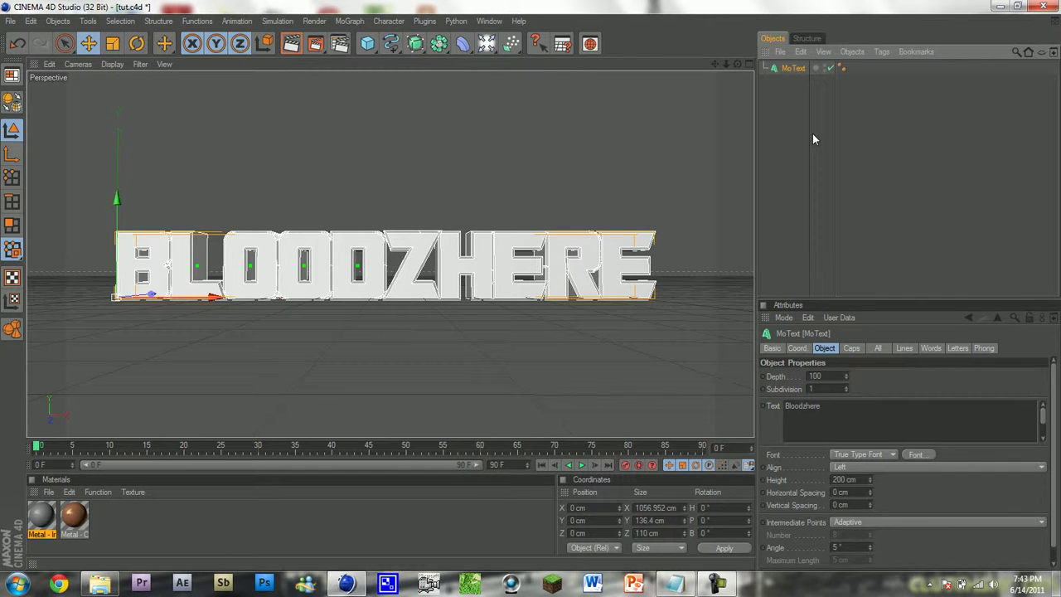
Step: Make the MoText editable, move the ten letters to top level, and delete the leftover nulls
key(c)
click(763, 67)
click(771, 80)
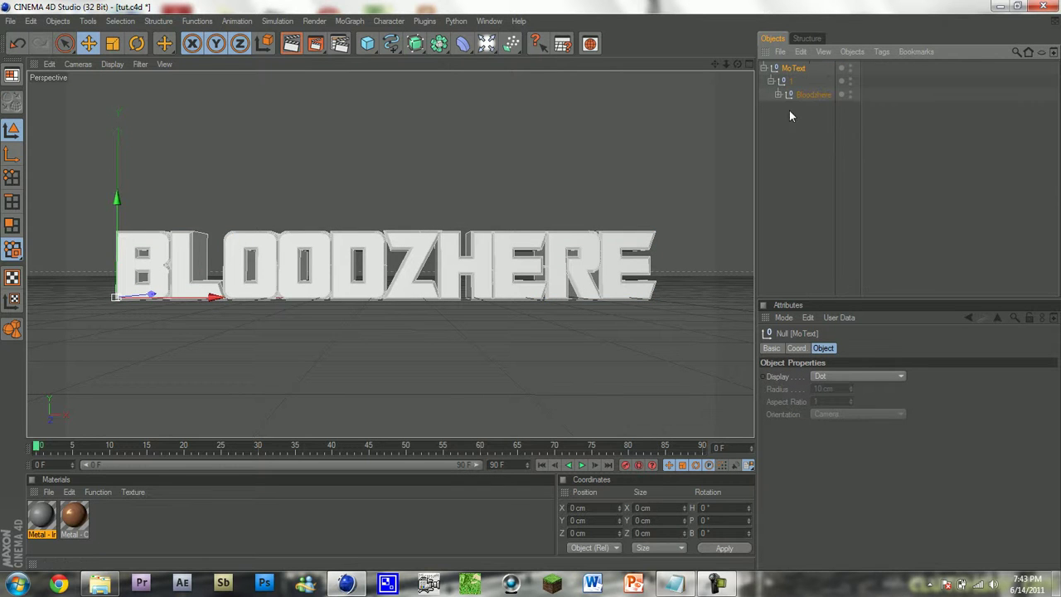
click(778, 95)
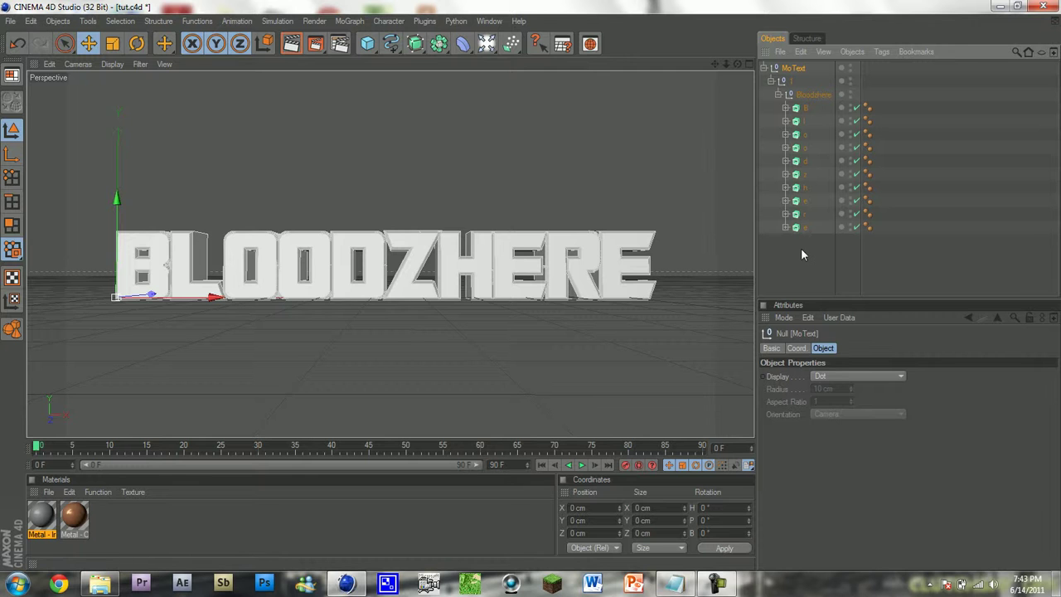
mouse_move(797, 247)
mouse_down()
mouse_move(809, 101)
mouse_move(798, 251)
mouse_up()
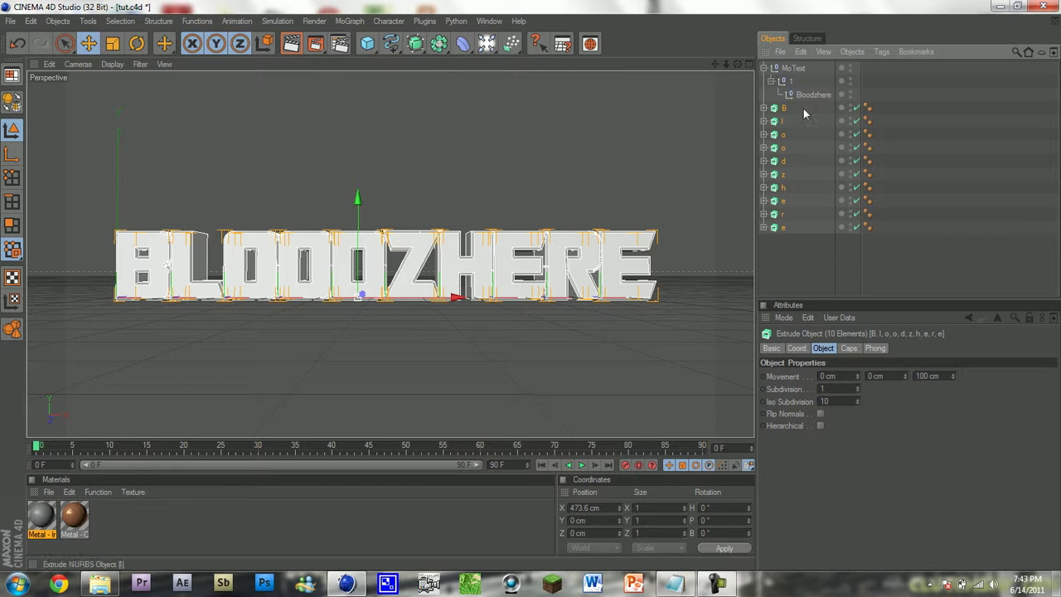
drag(880, 98, 779, 73)
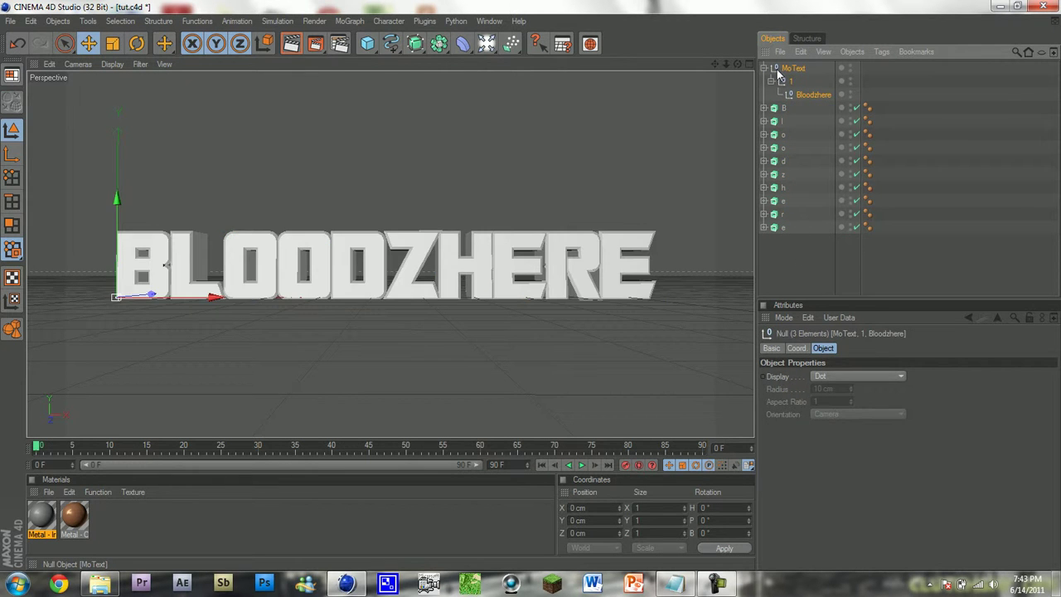
key(Delete)
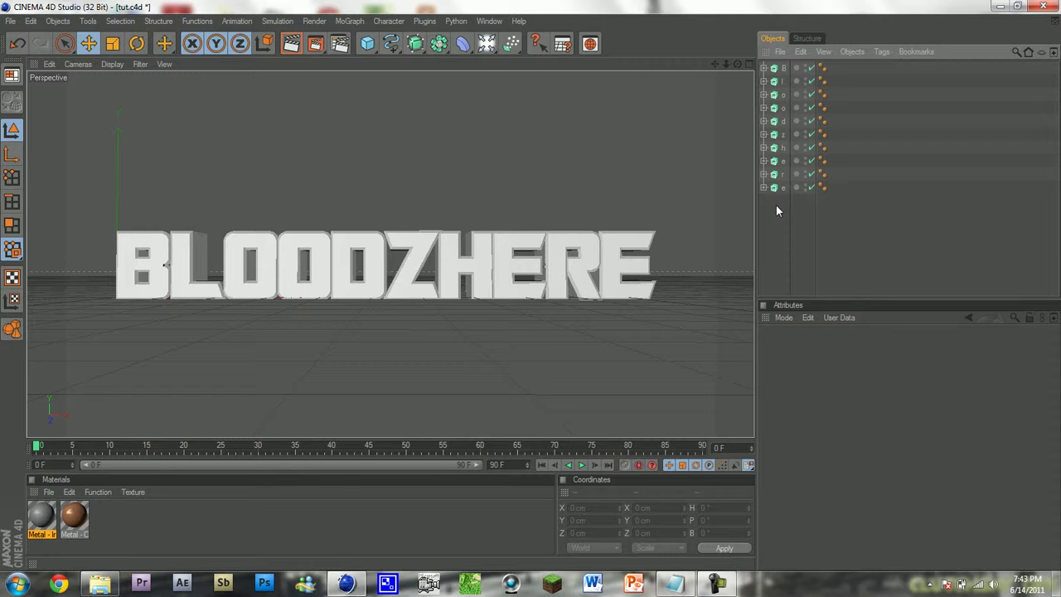
Step: Convert the ten letter objects into editable polygon objects
drag(784, 203, 771, 59)
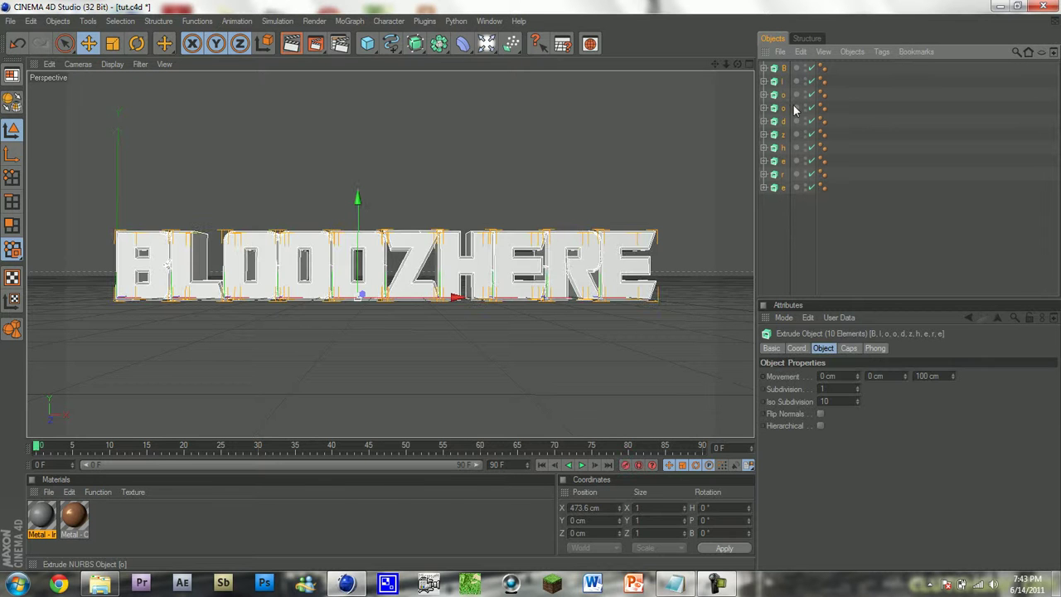
key(c)
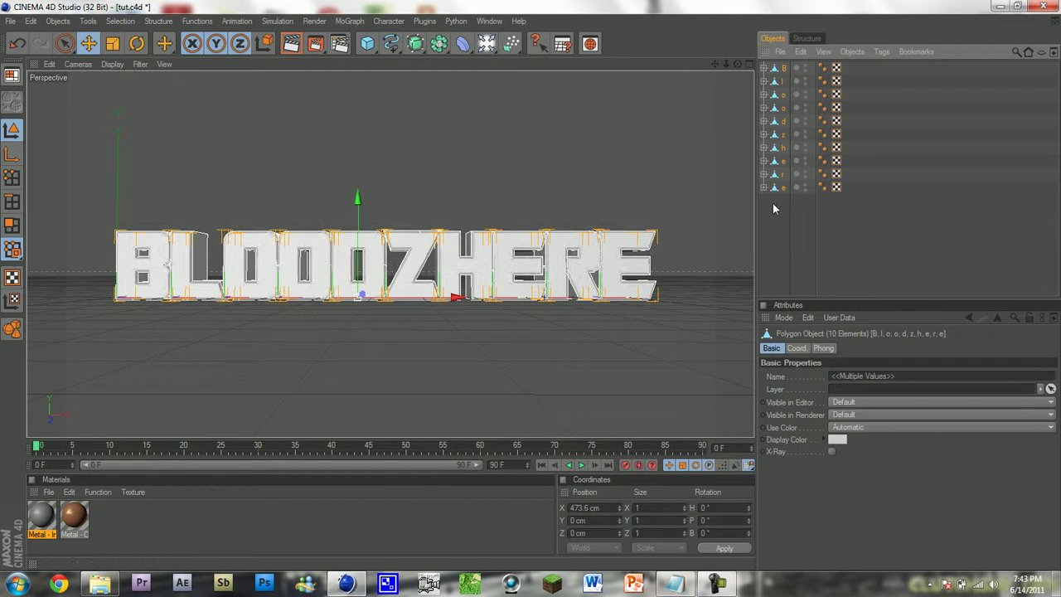
click(765, 188)
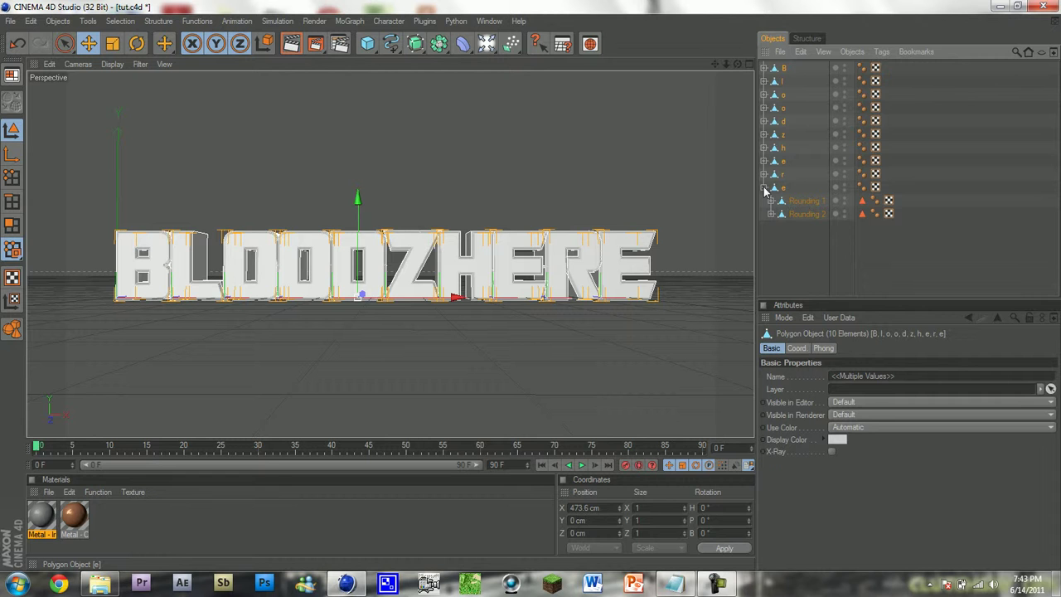
click(765, 188)
click(774, 216)
drag(772, 208, 792, 73)
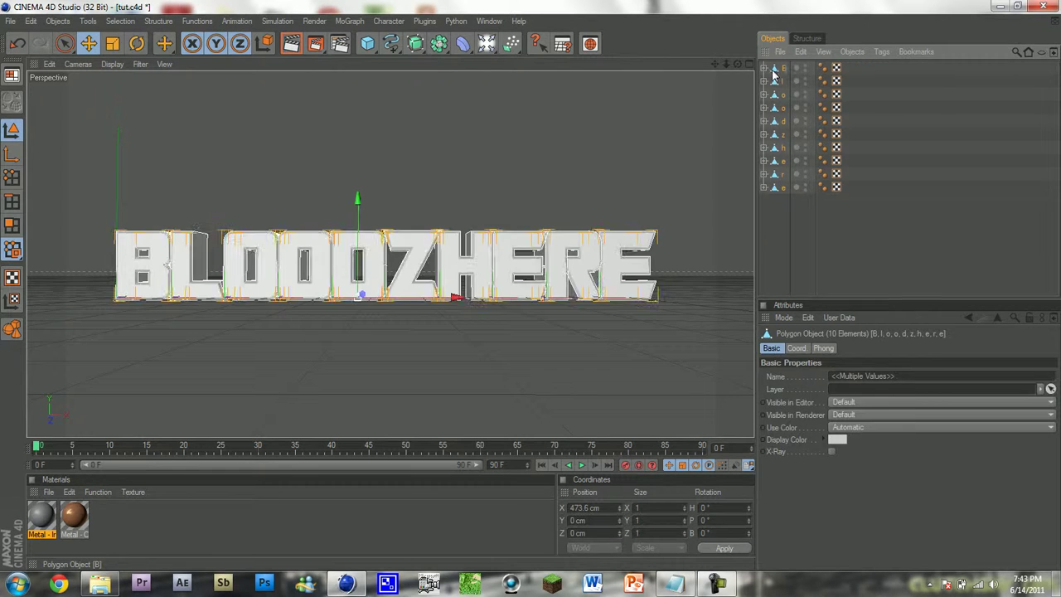
Step: Merge the letters and their children into B.1 with Connect+Delete, then delete its polygon selection tags
right_click(774, 74)
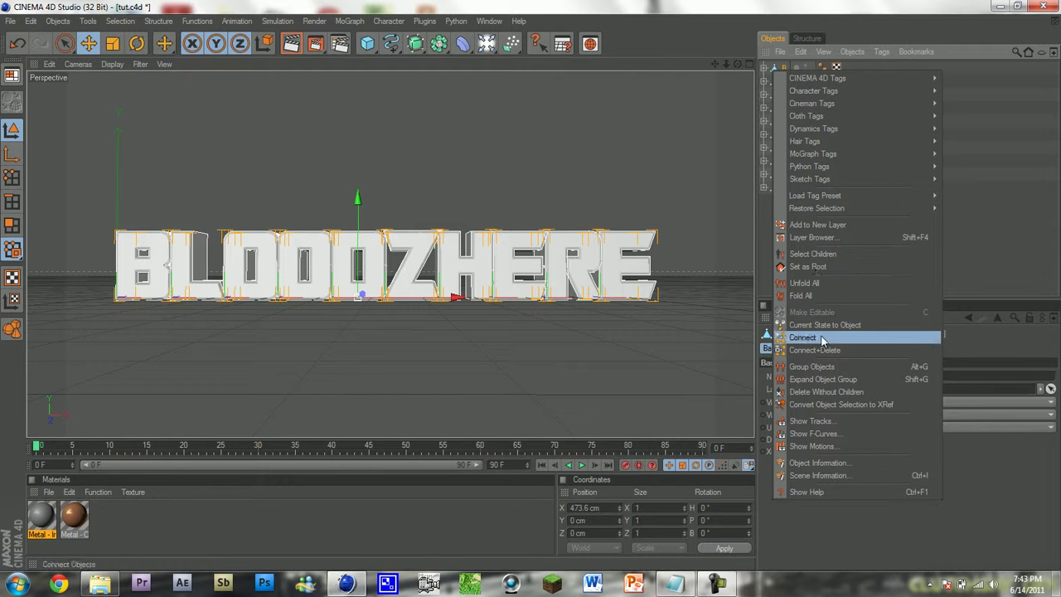
click(816, 253)
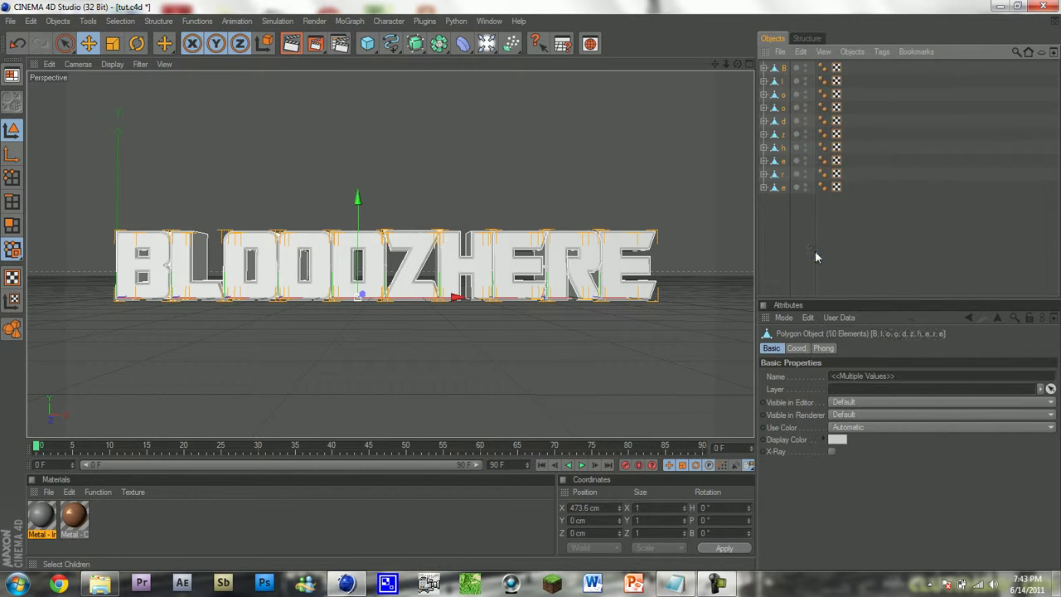
right_click(773, 188)
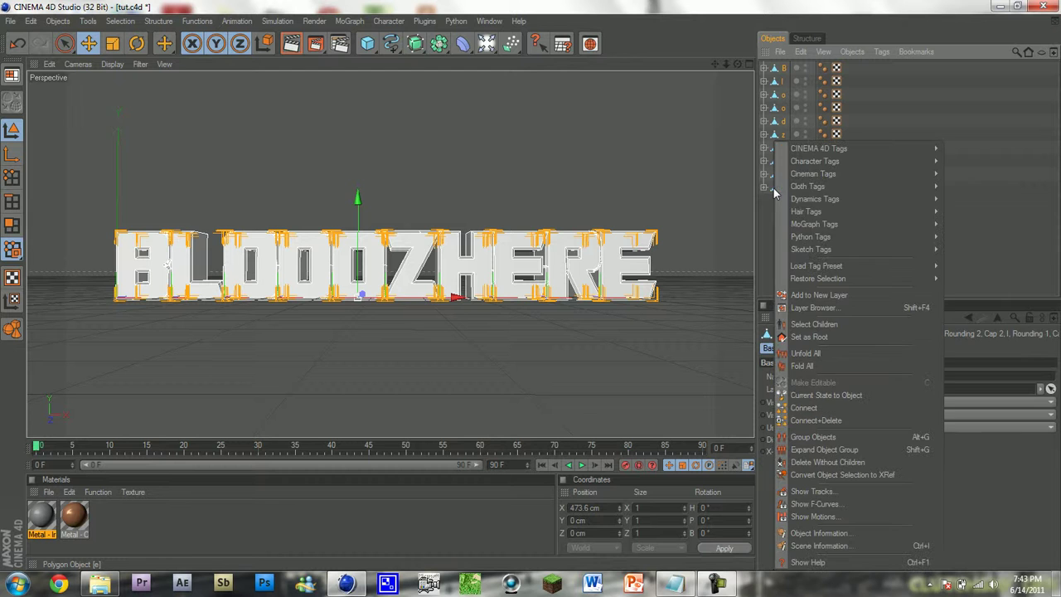
click(835, 422)
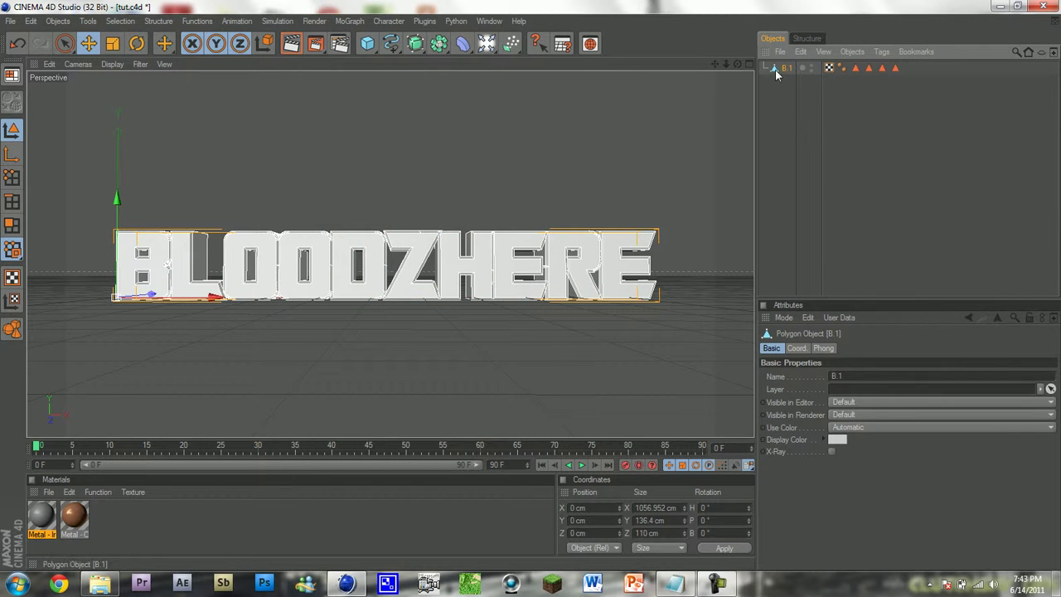
drag(910, 86, 854, 66)
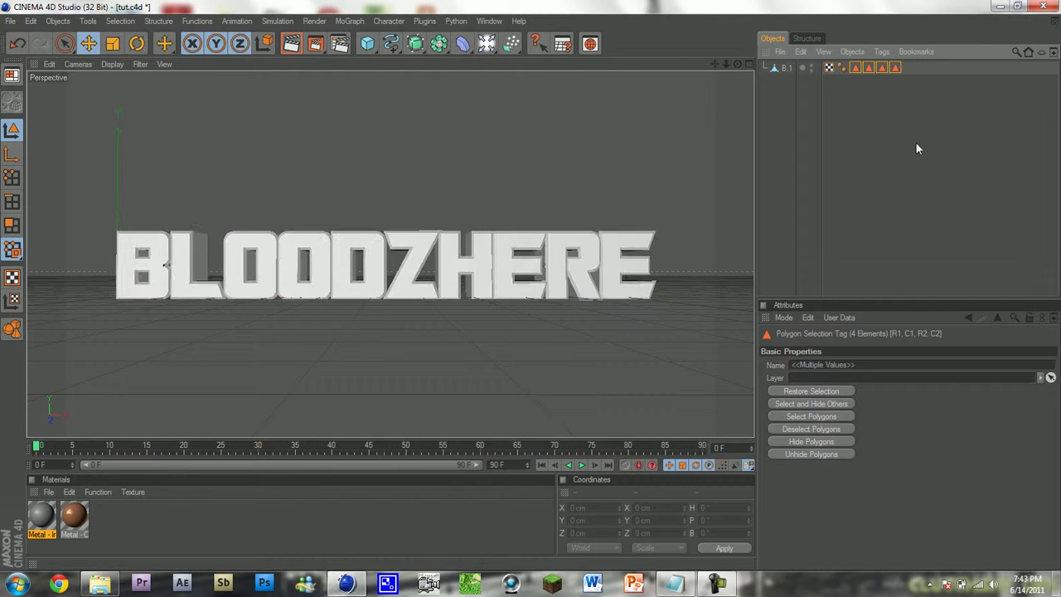
key(Delete)
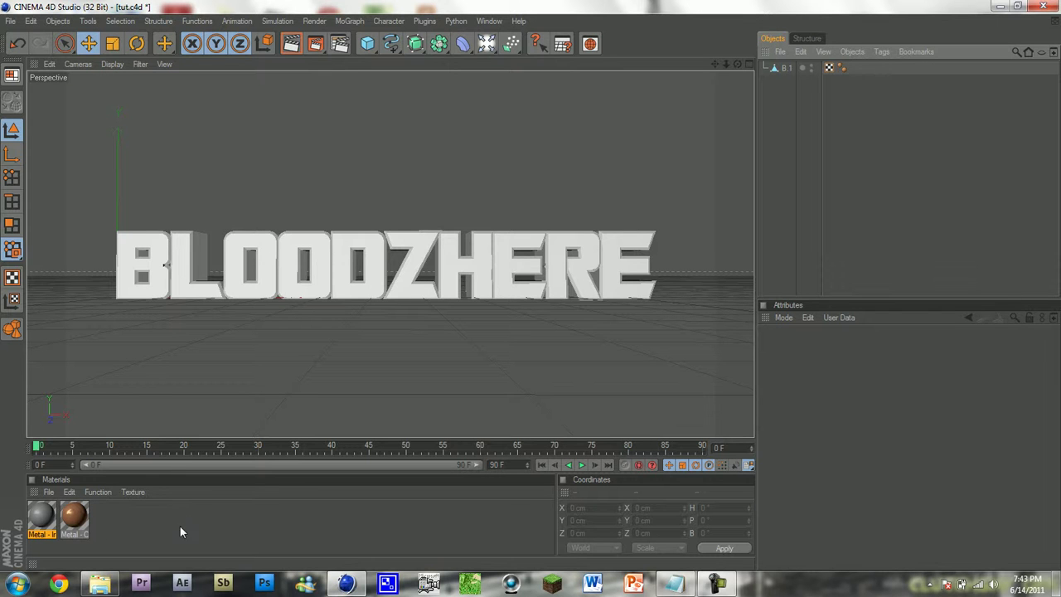
Step: Apply the Metal - Iron and Metal - Copper materials to B.1, then select B.1
drag(42, 516, 801, 69)
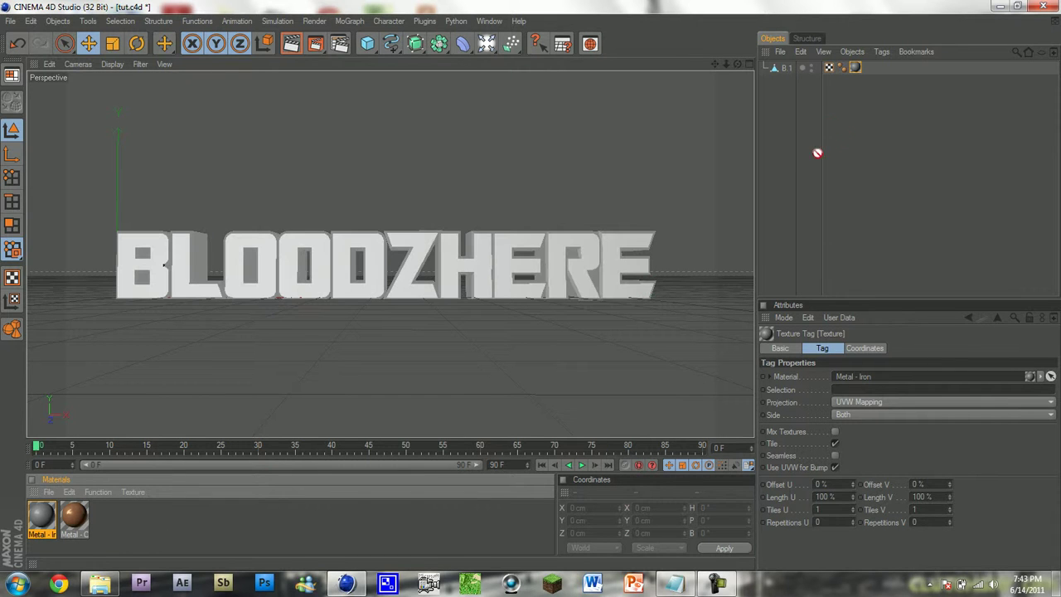
drag(815, 70, 794, 69)
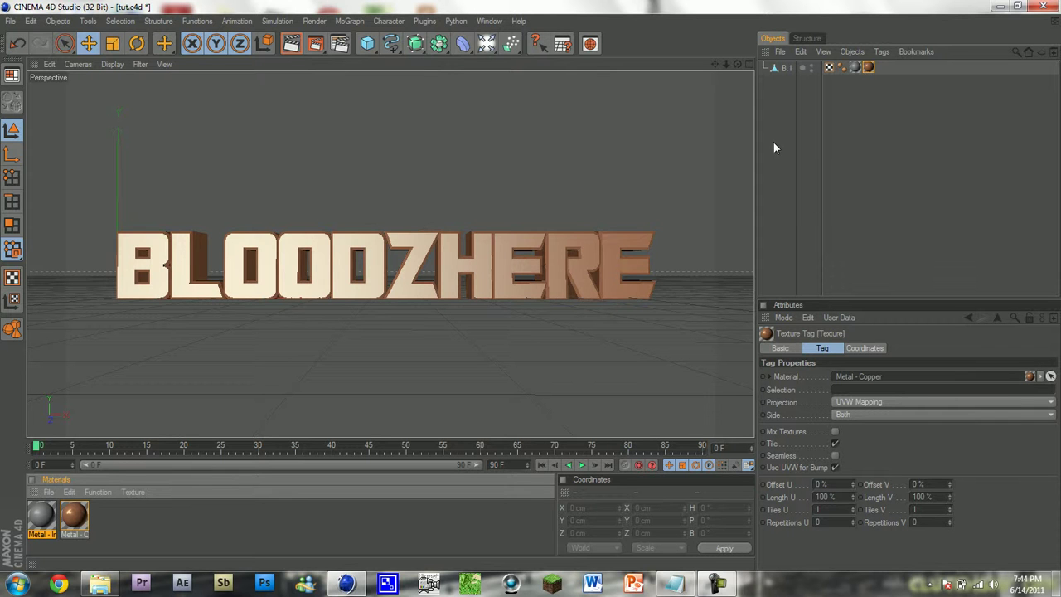
click(786, 68)
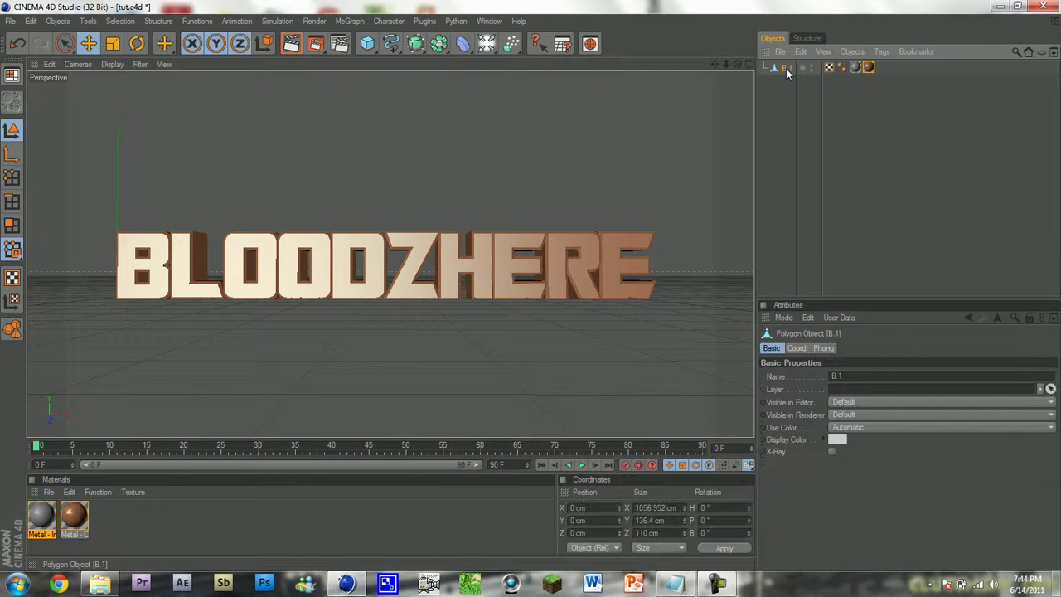
Step: Shatter B.1 with Thrausi using 10 pieces and Find Polygon Connection enabled
click(425, 22)
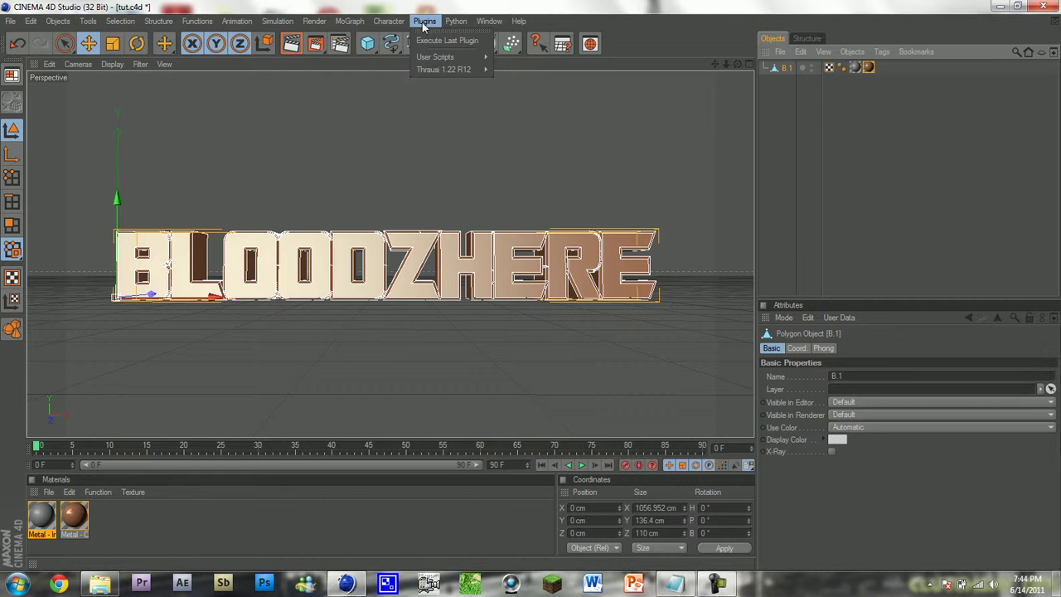
mouse_move(434, 73)
click(520, 76)
text(23)
click(572, 86)
click(572, 81)
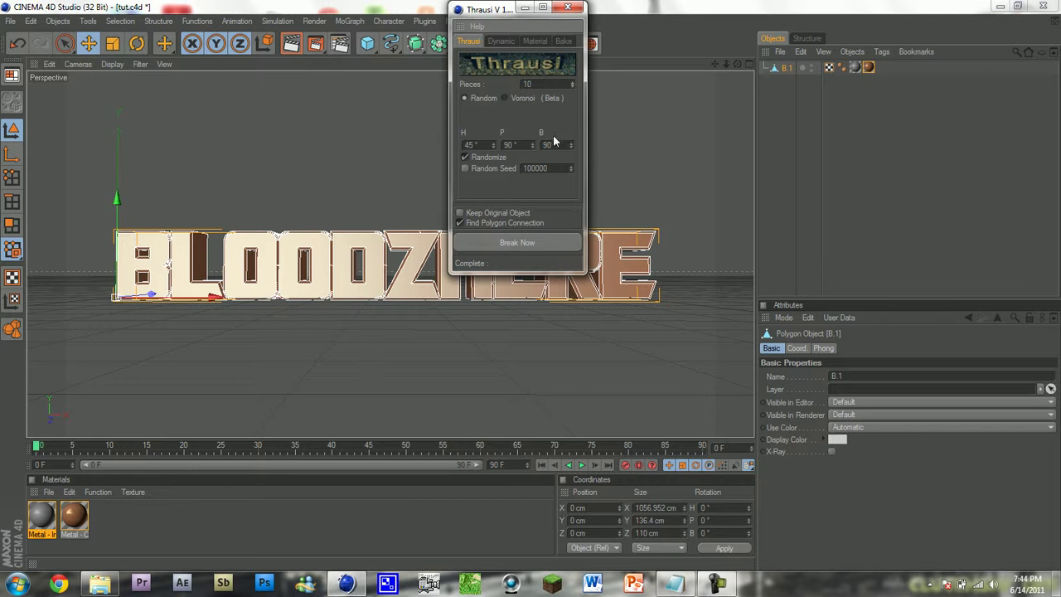
click(460, 223)
click(492, 245)
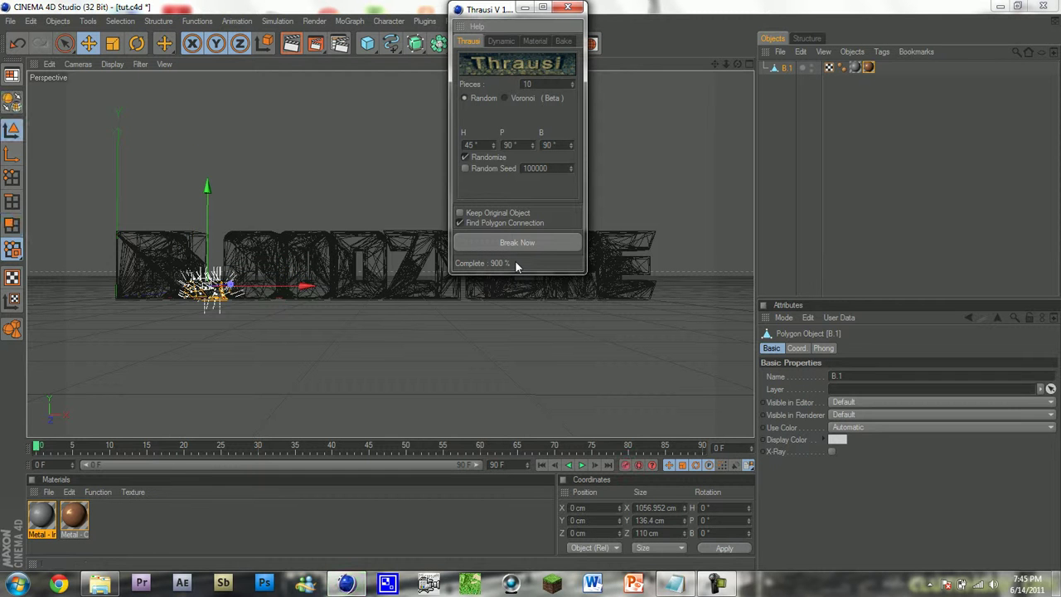
click(564, 8)
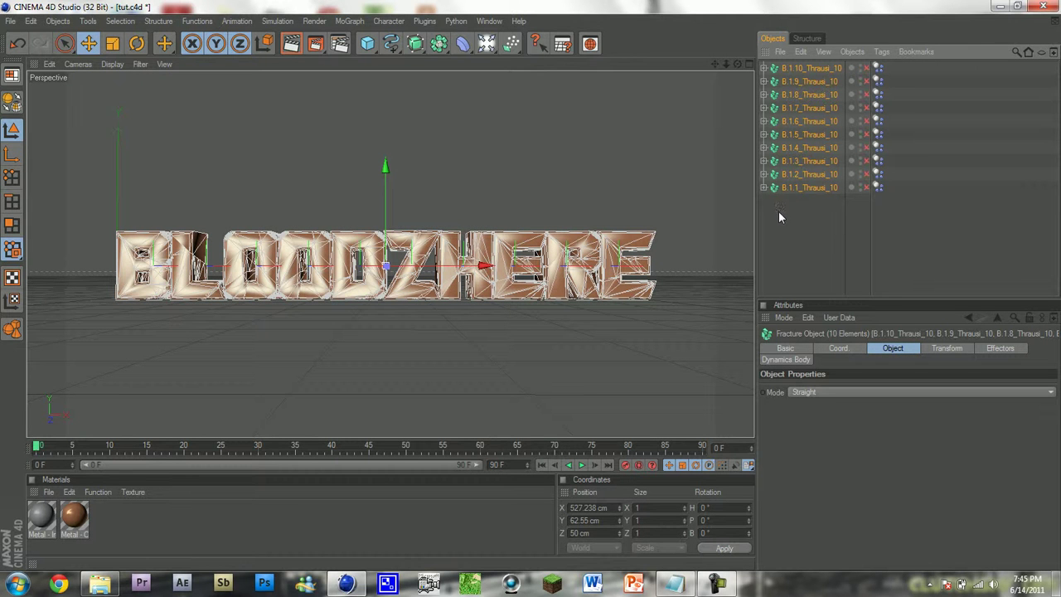
Step: Group the ten Thrausi fracture objects under a new Null and review its contents
drag(778, 211, 806, 70)
right_click(806, 71)
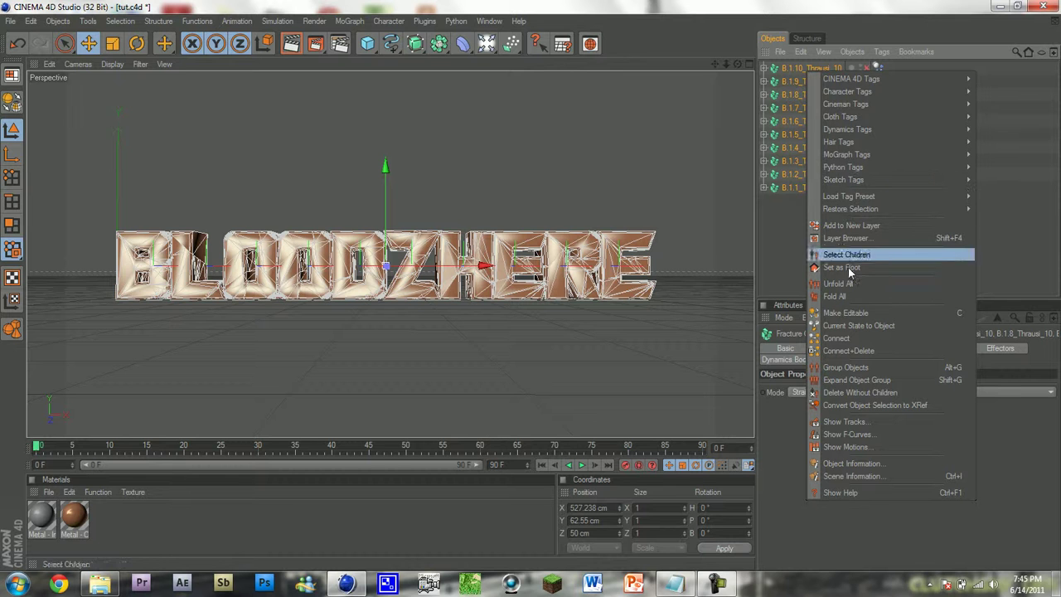
click(848, 369)
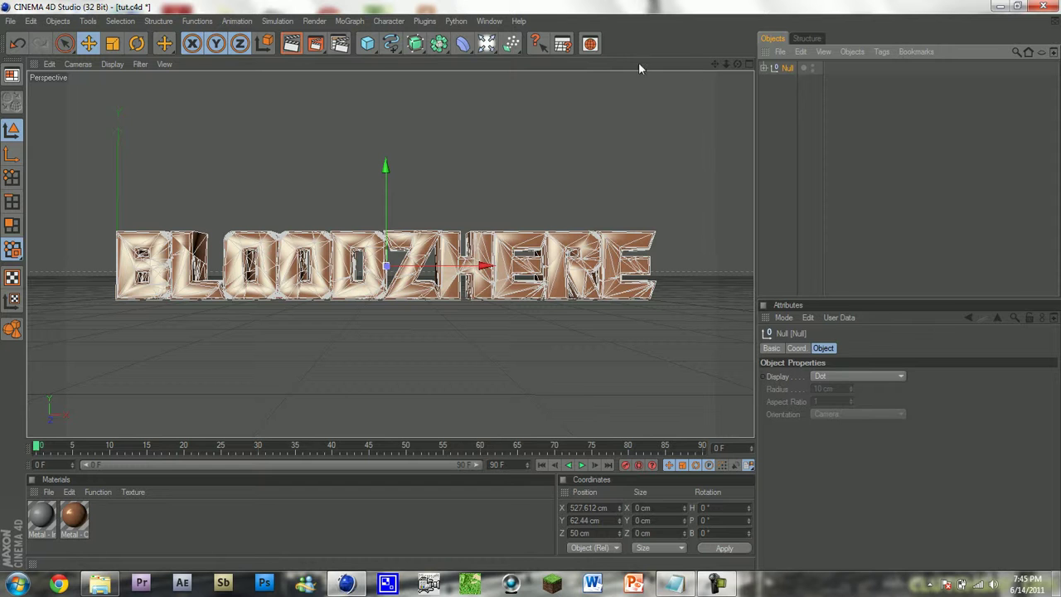
click(765, 68)
click(771, 82)
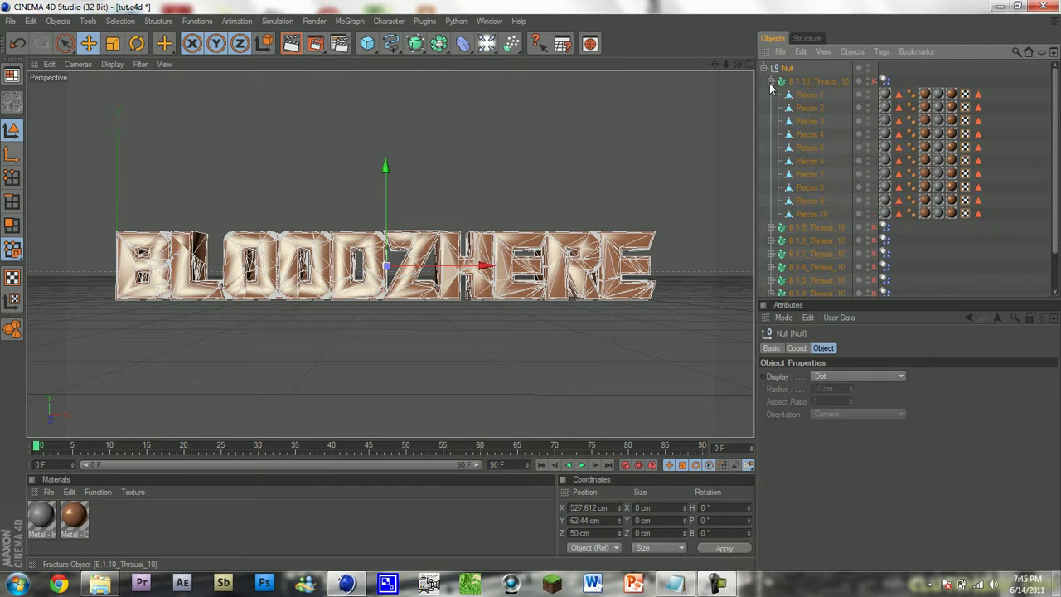
click(771, 81)
click(765, 67)
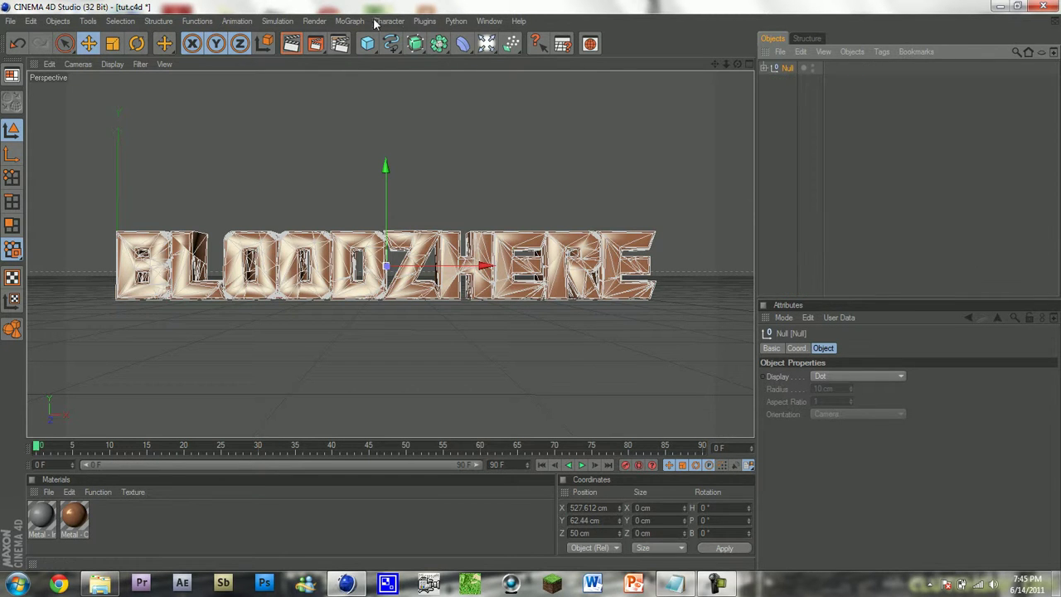
Step: Add a Floor, lower it to Y -10.376 cm, and give it a Dynamics Body tag
click(485, 43)
click(589, 152)
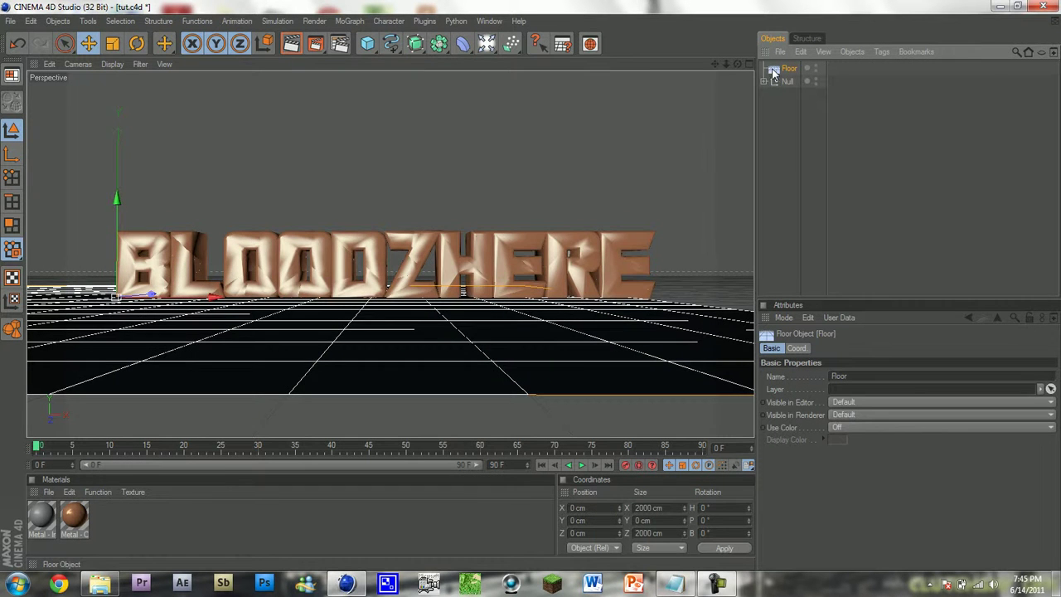
drag(117, 201, 118, 209)
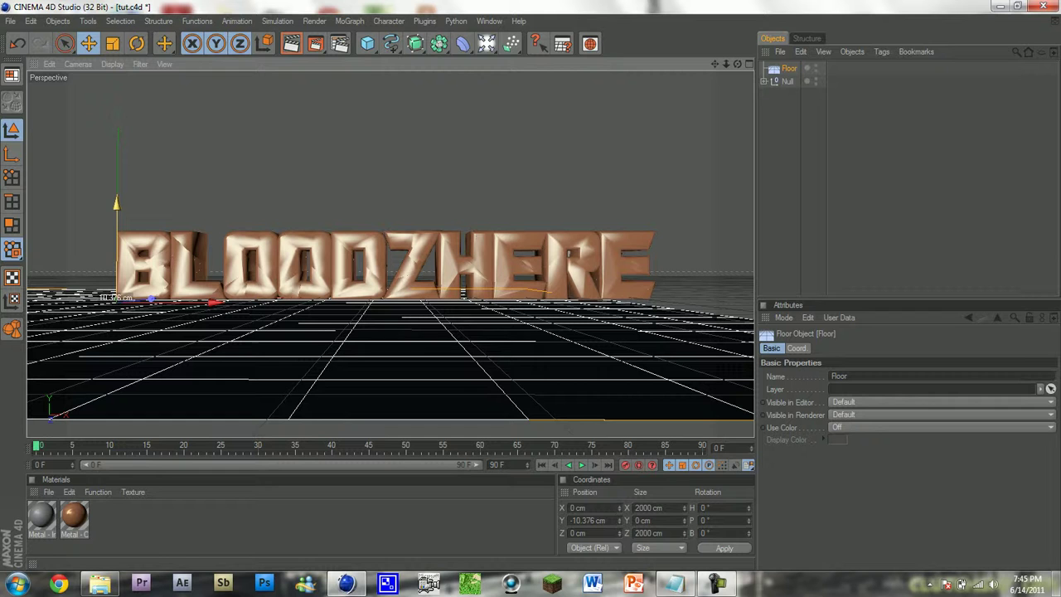
click(784, 70)
right_click(784, 70)
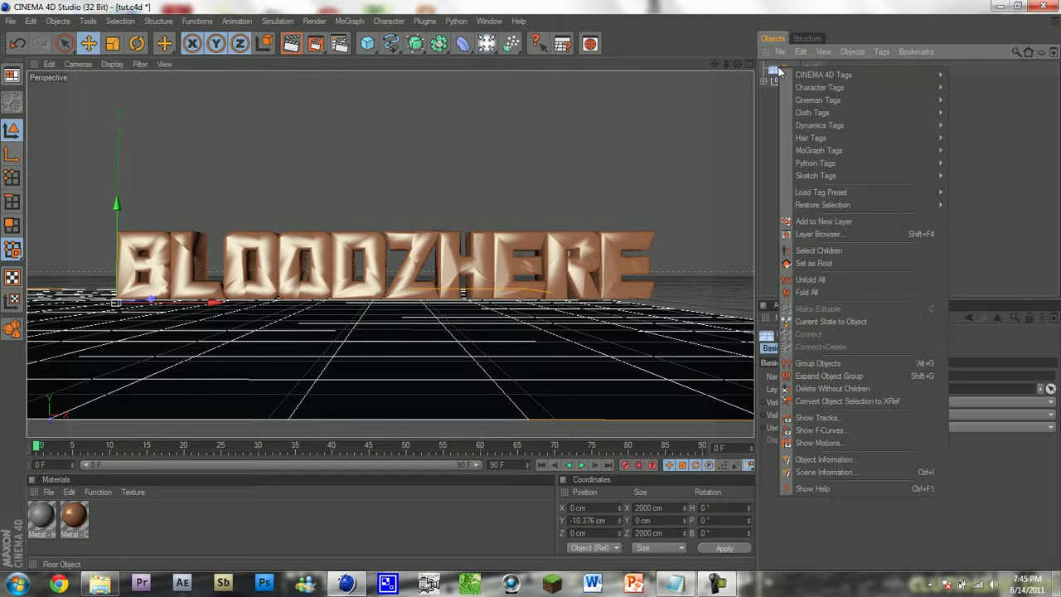
mouse_move(840, 126)
click(975, 128)
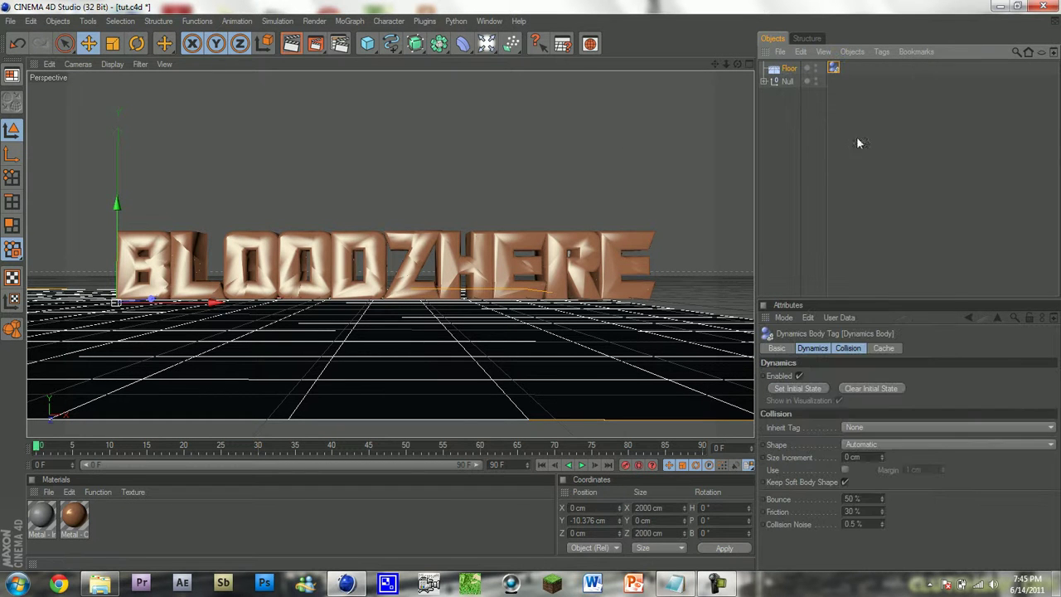
click(795, 145)
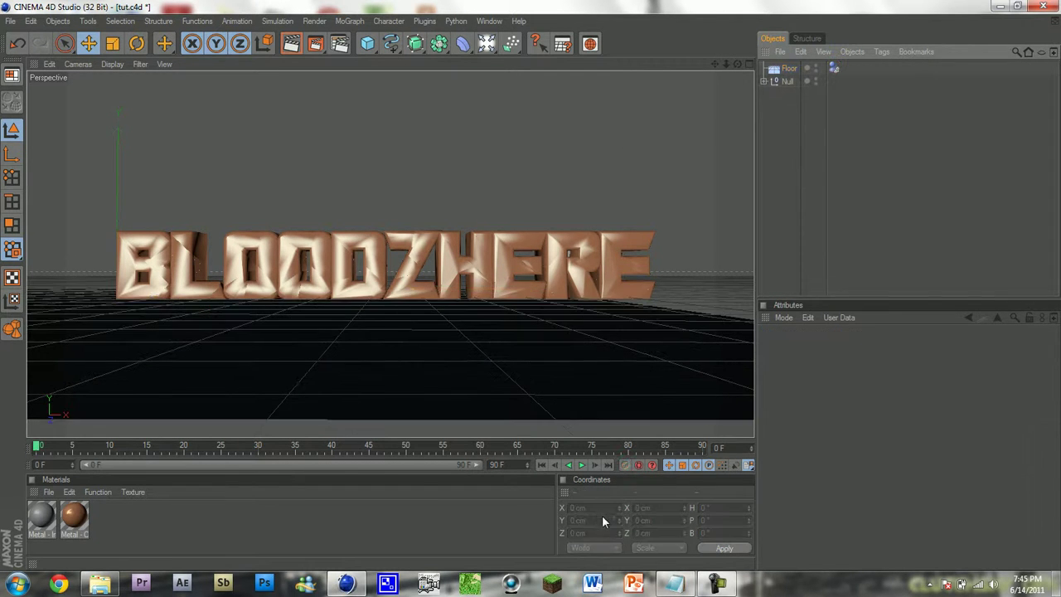
Step: Play the animation, pause at frame 36, and render the active view
click(580, 465)
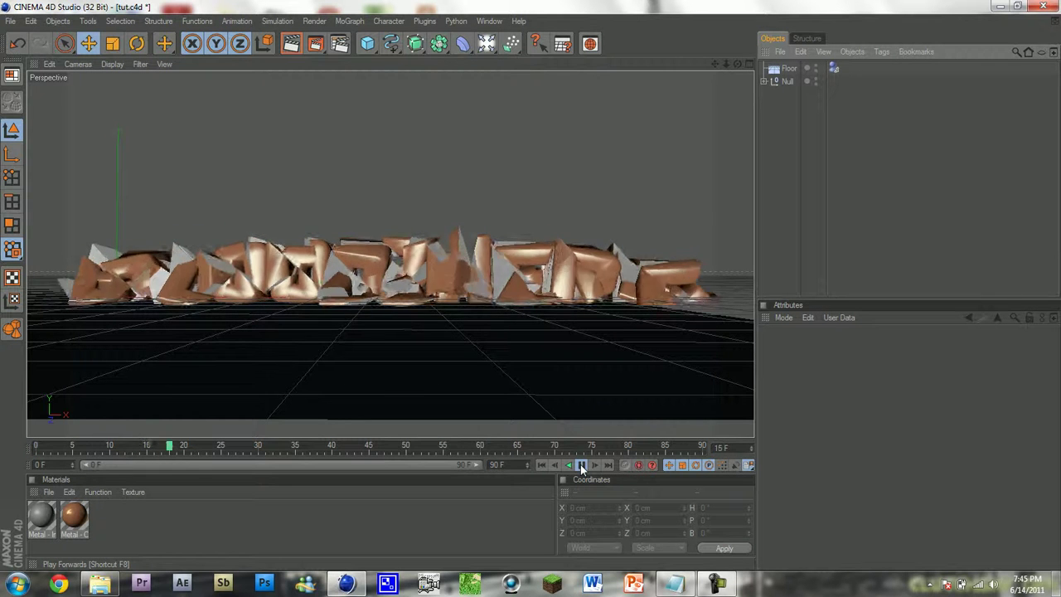
click(580, 464)
click(292, 45)
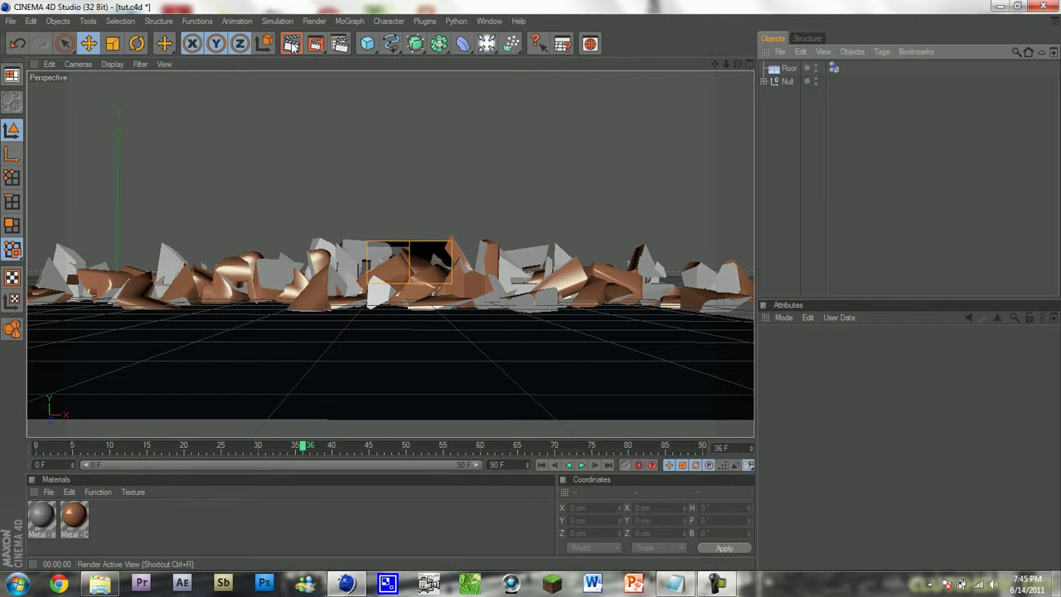